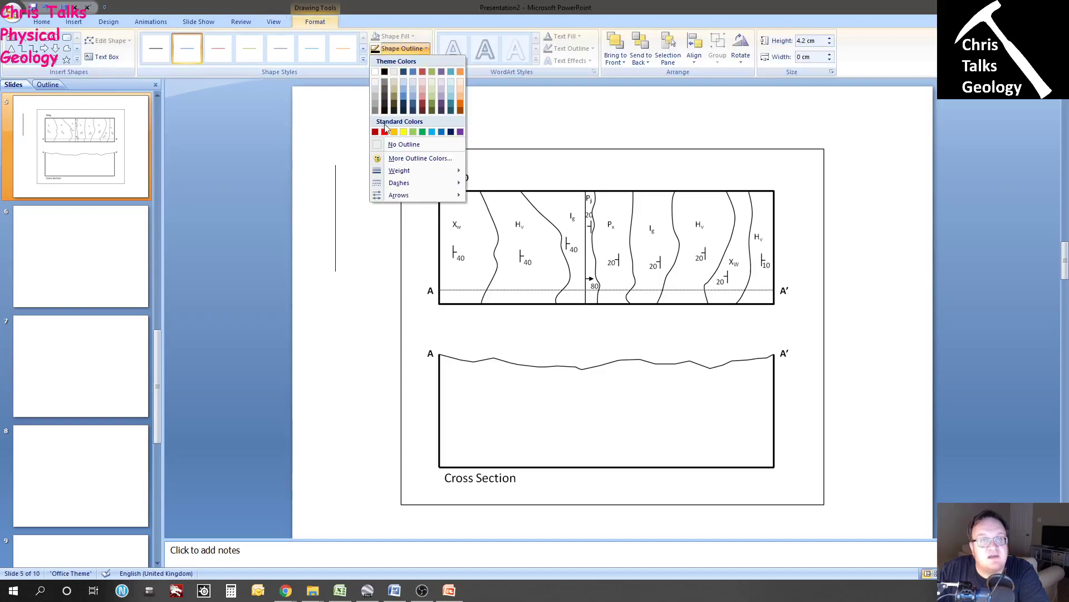
- Make the projection line red and move it beneath the contact on map line A–A'
left_click(384, 132)
left_click_drag(336, 221, 586, 340)
left_click(607, 324)
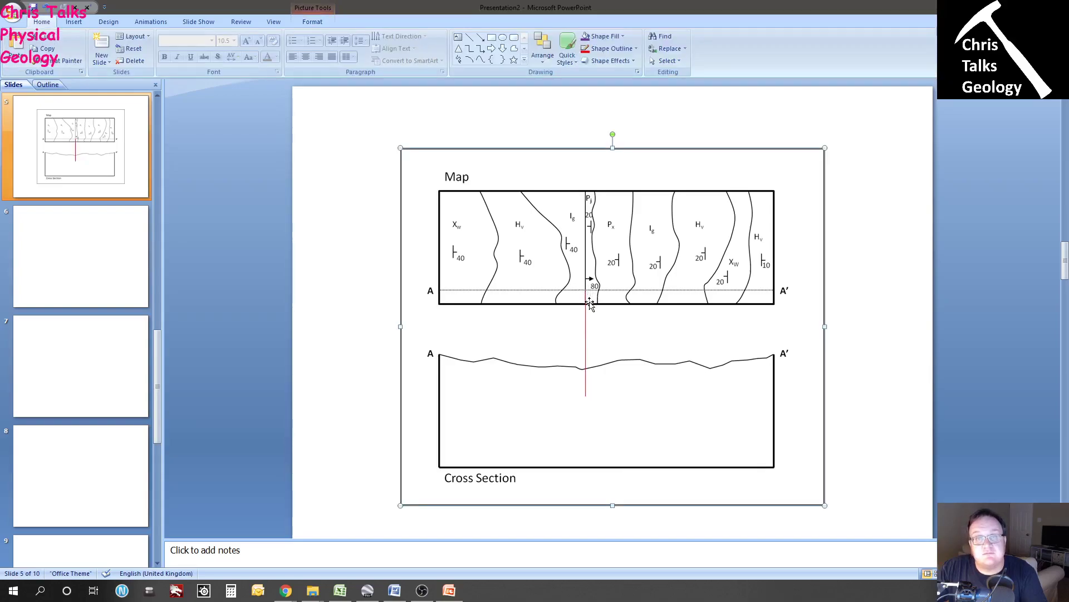
- Shorten the red line so it ends exactly at the topographic profile
left_click(585, 389)
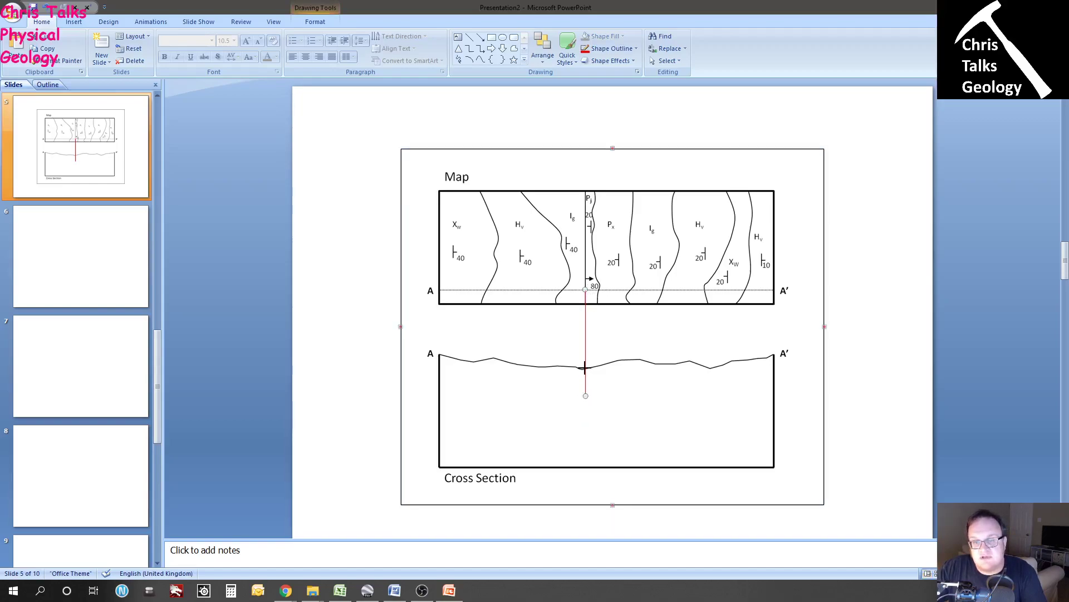
left_click_drag(584, 367, 584, 366)
left_click(636, 338)
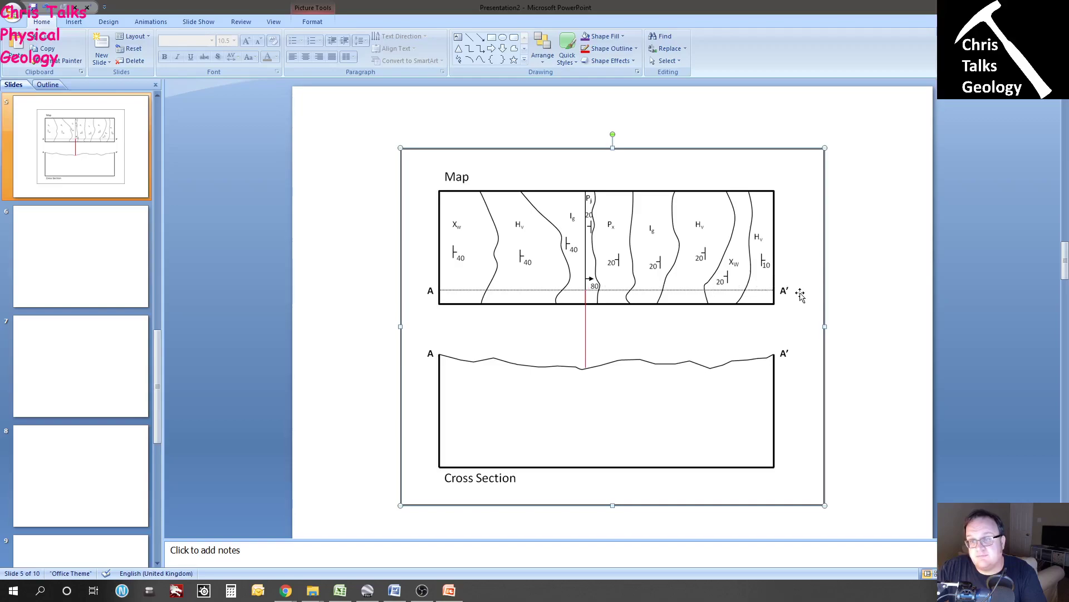
- Draw a new black straight line inside the cross-section
left_click(73, 22)
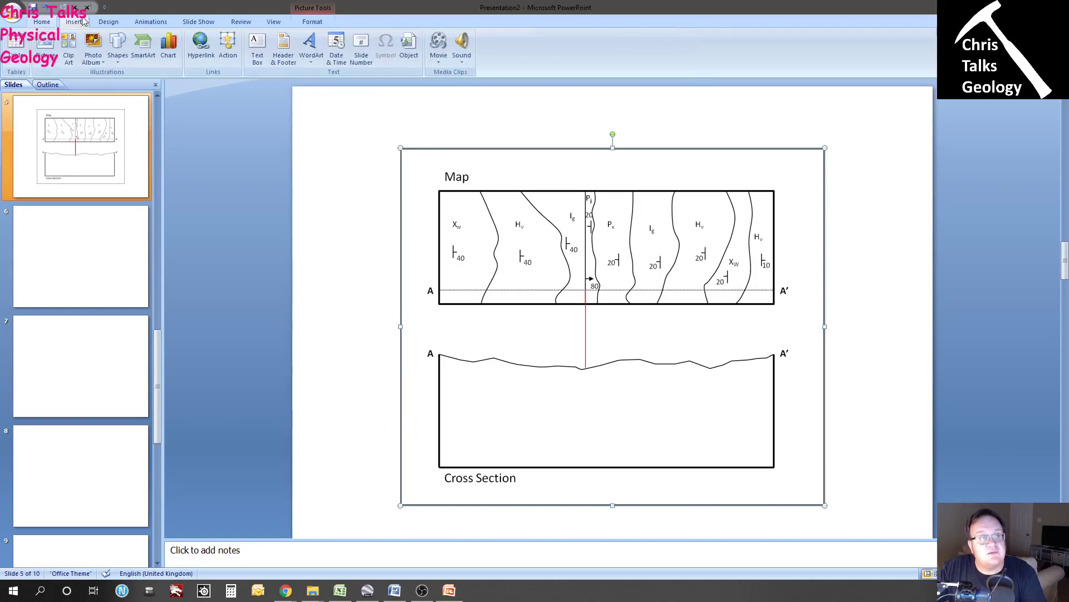
left_click(118, 47)
left_click(123, 89)
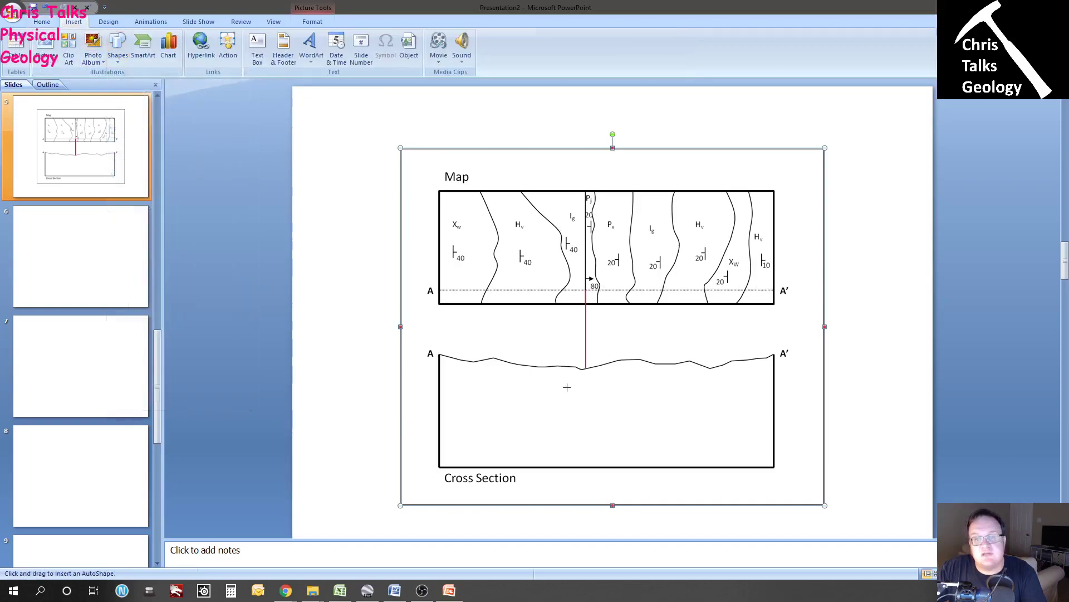
left_click_drag(618, 402, 734, 402)
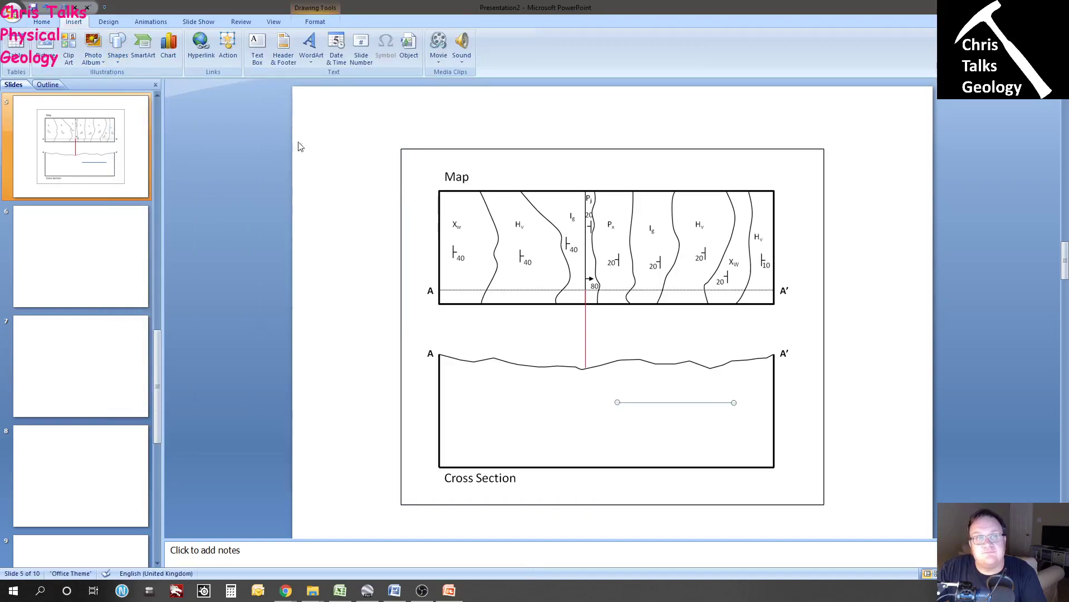
left_click(315, 22)
left_click(390, 48)
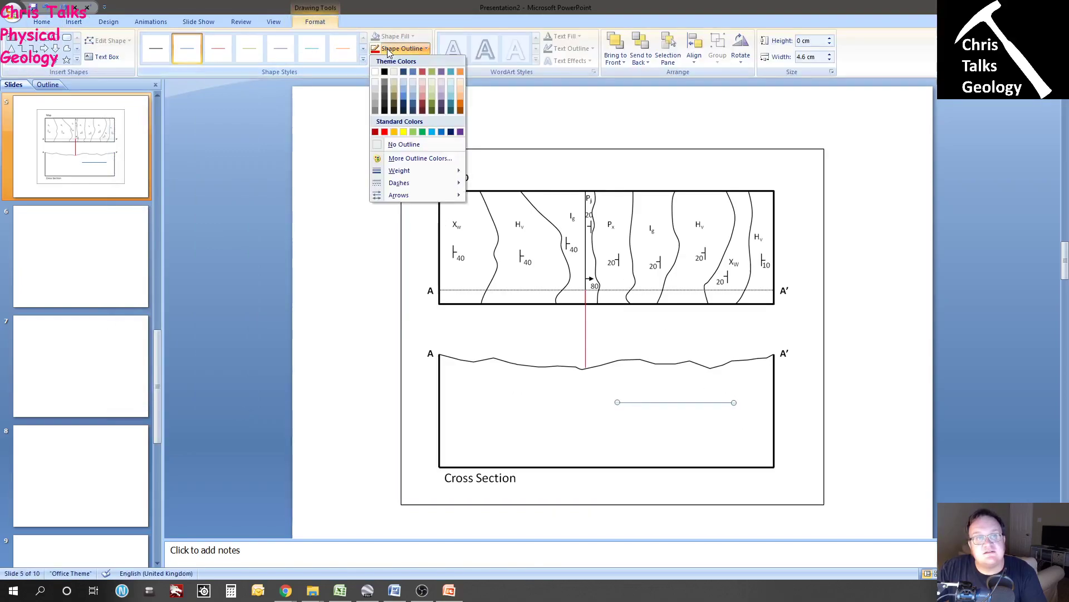
left_click(384, 72)
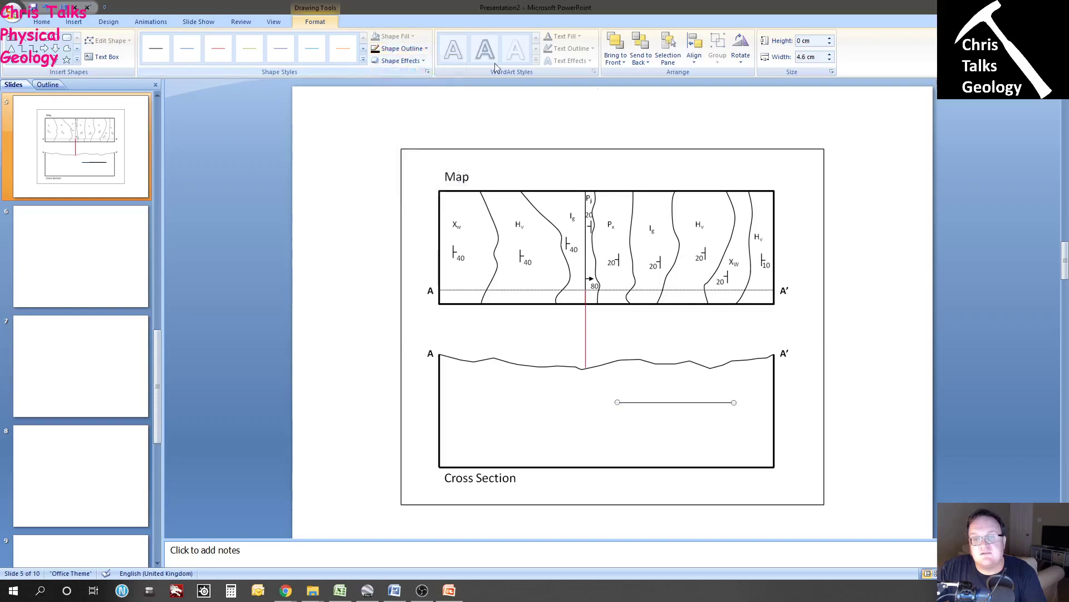
- Rotate the new line by 80° to a steep dip
left_click(746, 62)
left_click(778, 143)
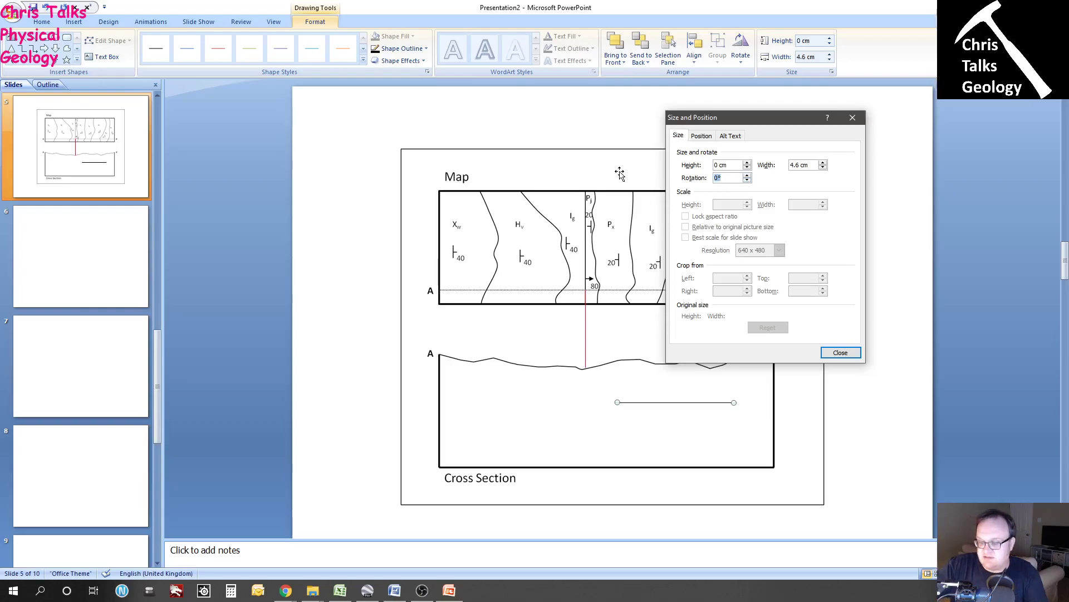
key("Return")
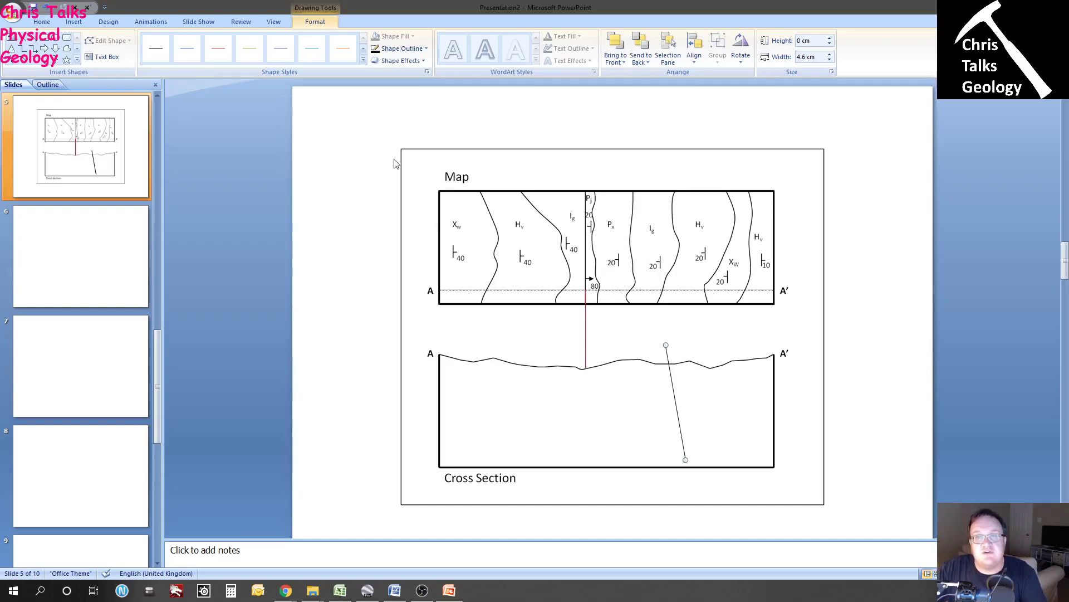
- Make the fault line dashed and stretch it from the profile down to the section base
left_click(426, 49)
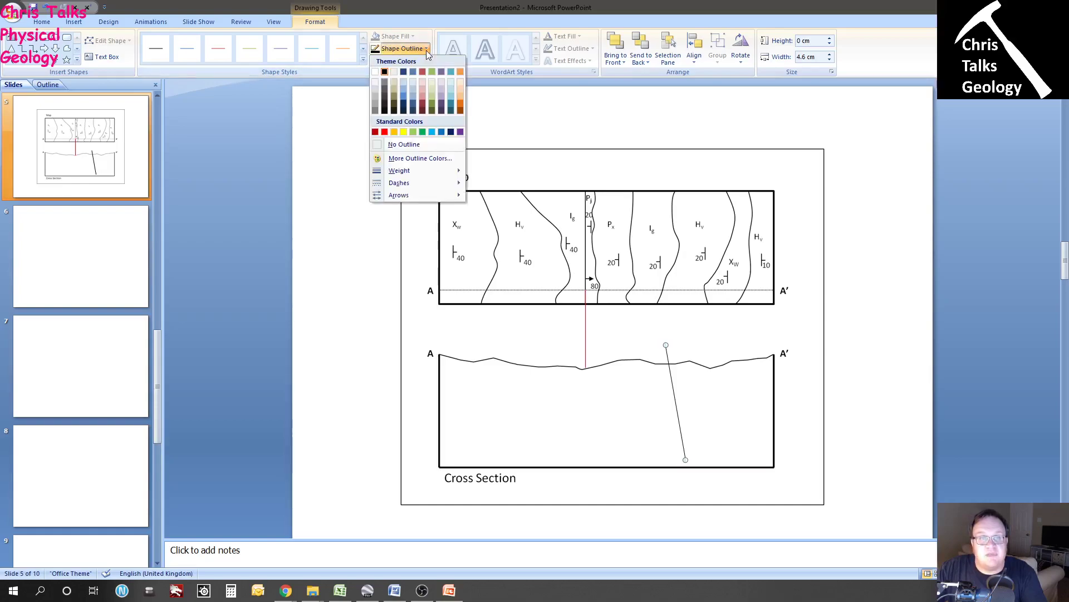
mouse_move(411, 176)
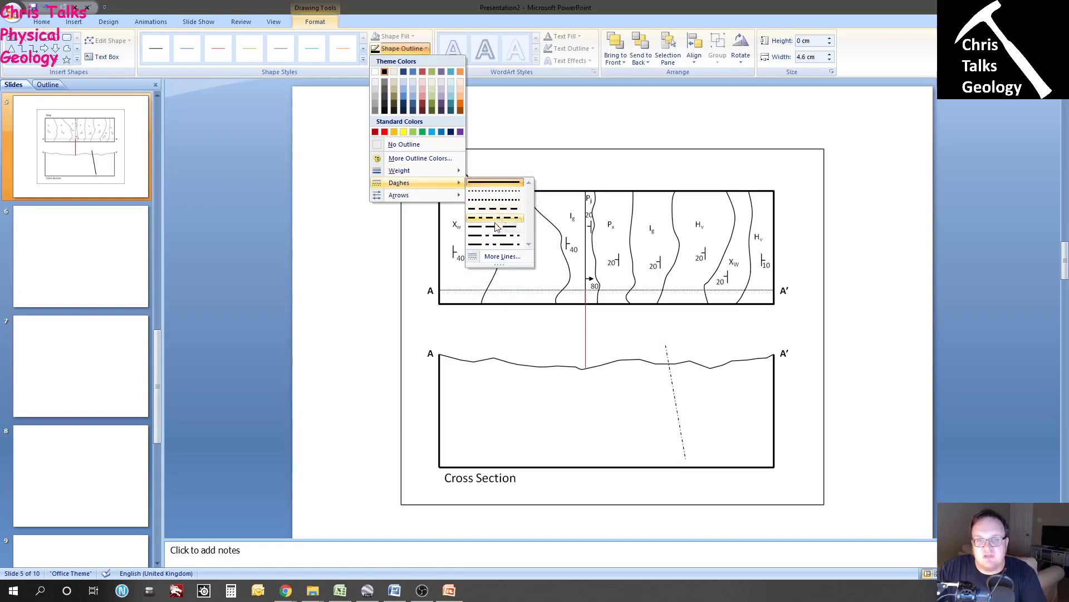
left_click(495, 226)
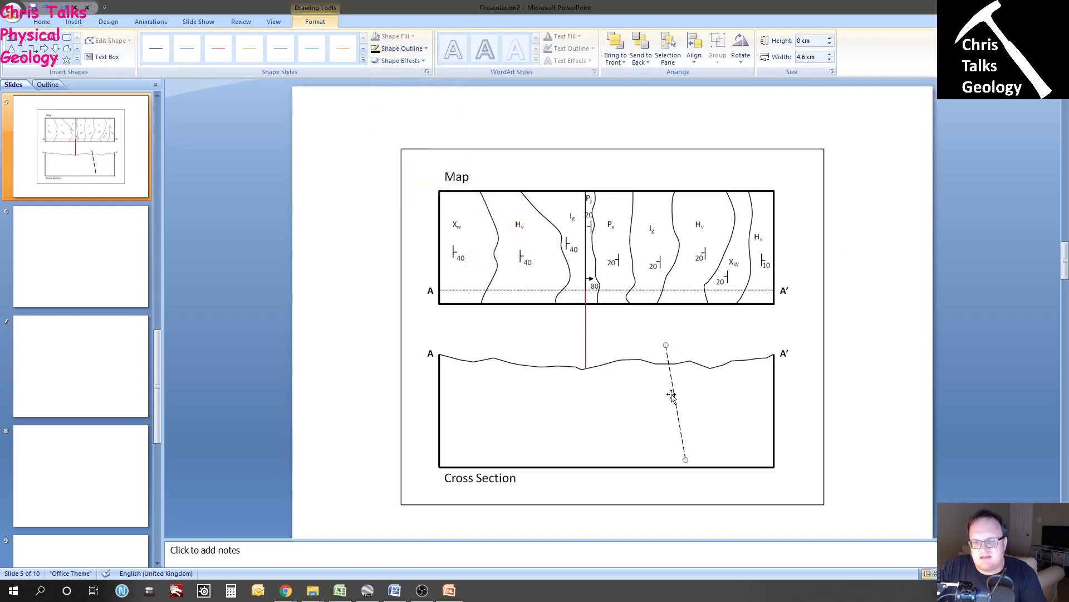
left_click_drag(673, 397, 595, 419)
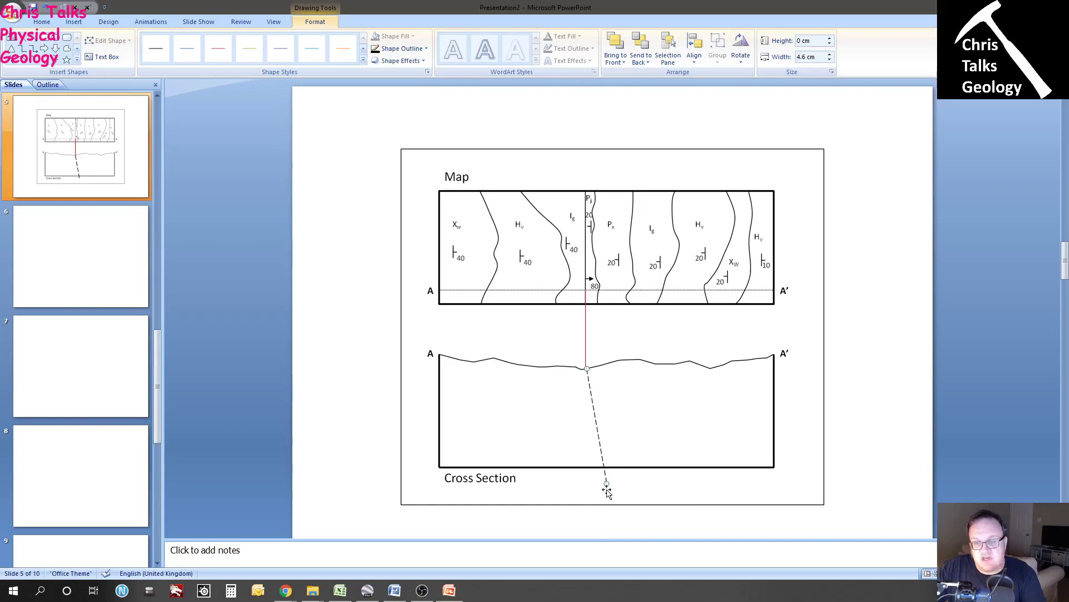
left_click_drag(606, 485, 604, 466)
left_click(856, 429)
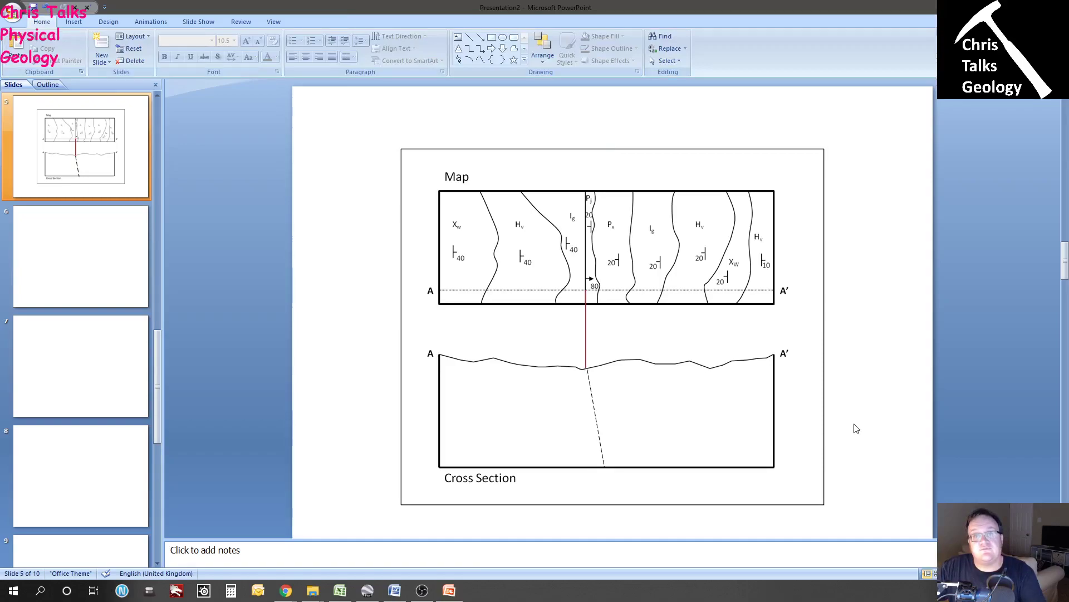
- Look through the Word assignment, then return to the PowerPoint cross-section slide
left_click(403, 596)
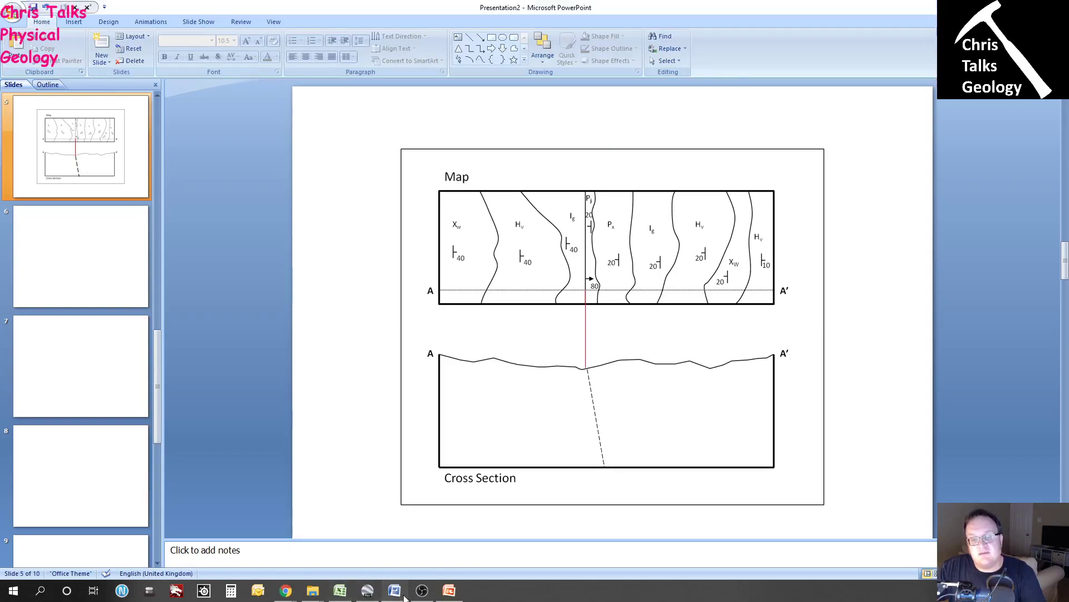
scroll(494, 468, "down", 1)
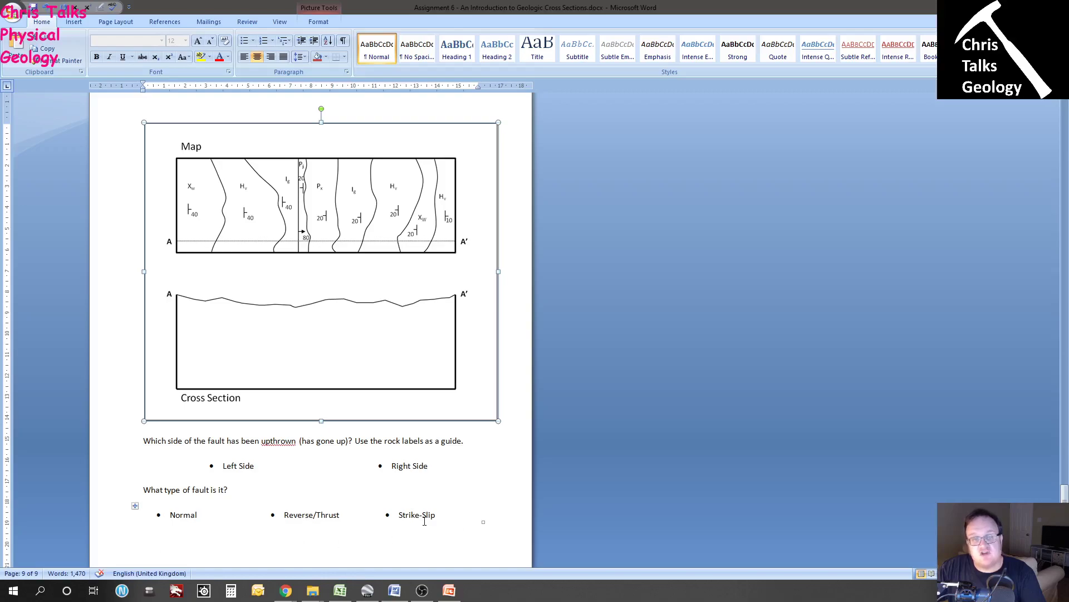
left_click(445, 592)
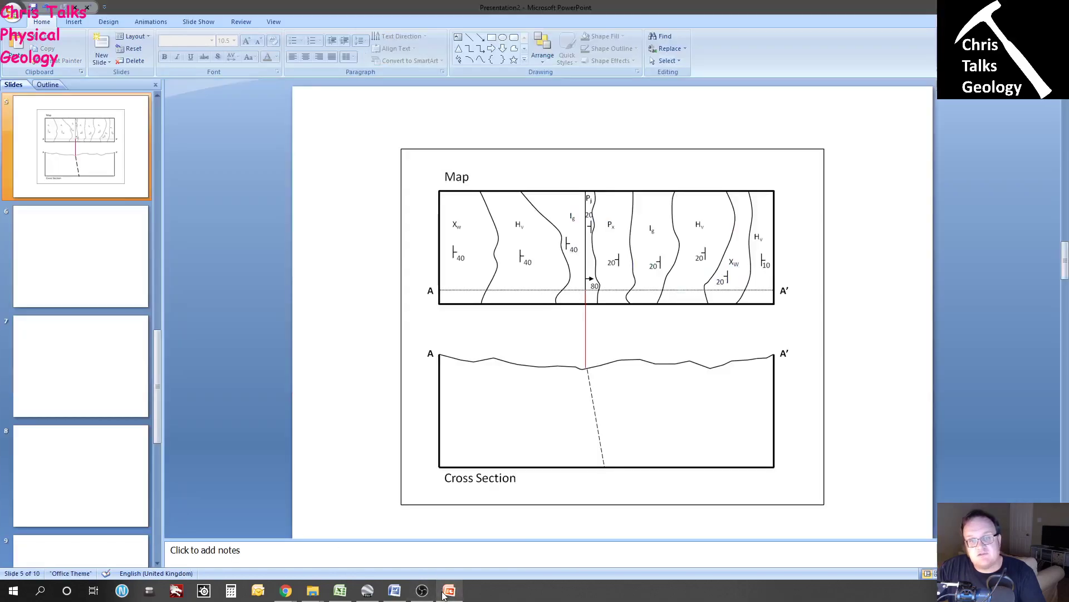
mouse_move(427, 591)
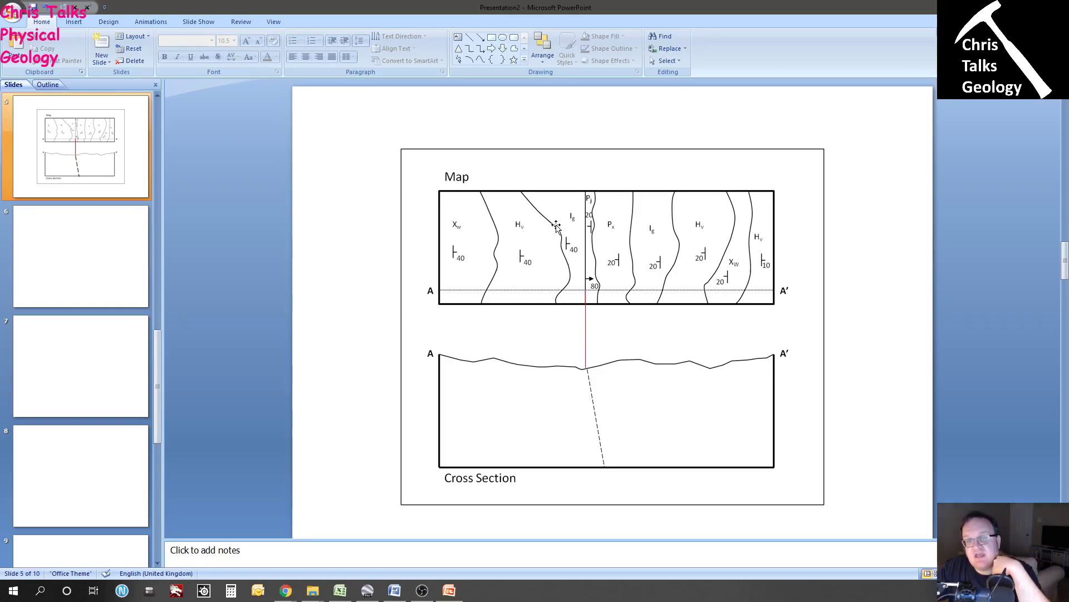
- Duplicate the red projection line with Ctrl+D and shift the copy left onto the neighbouring contact
left_click(584, 328)
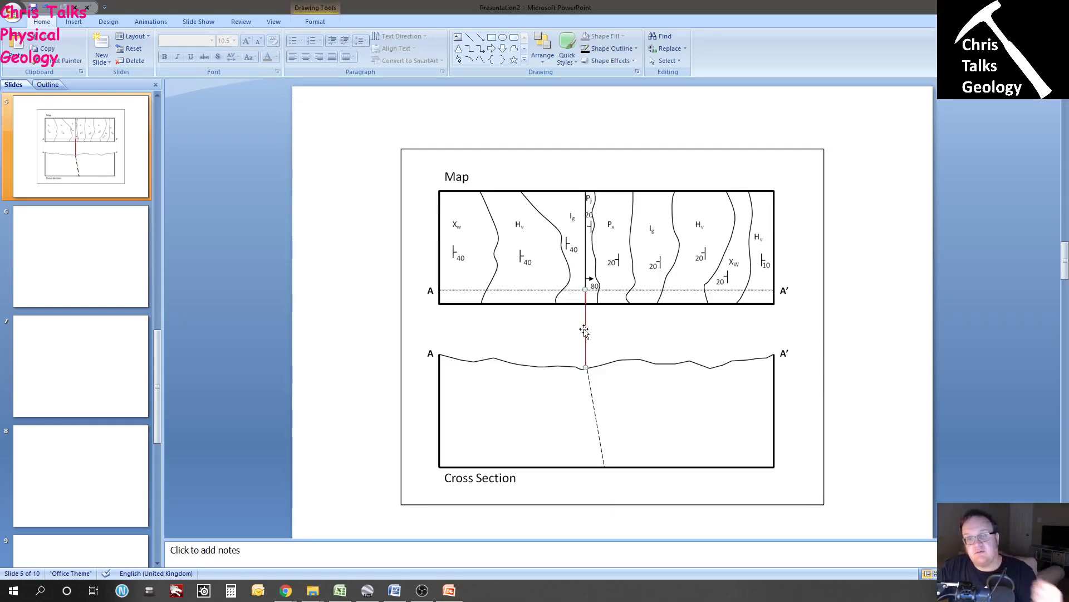
key("ctrl+d")
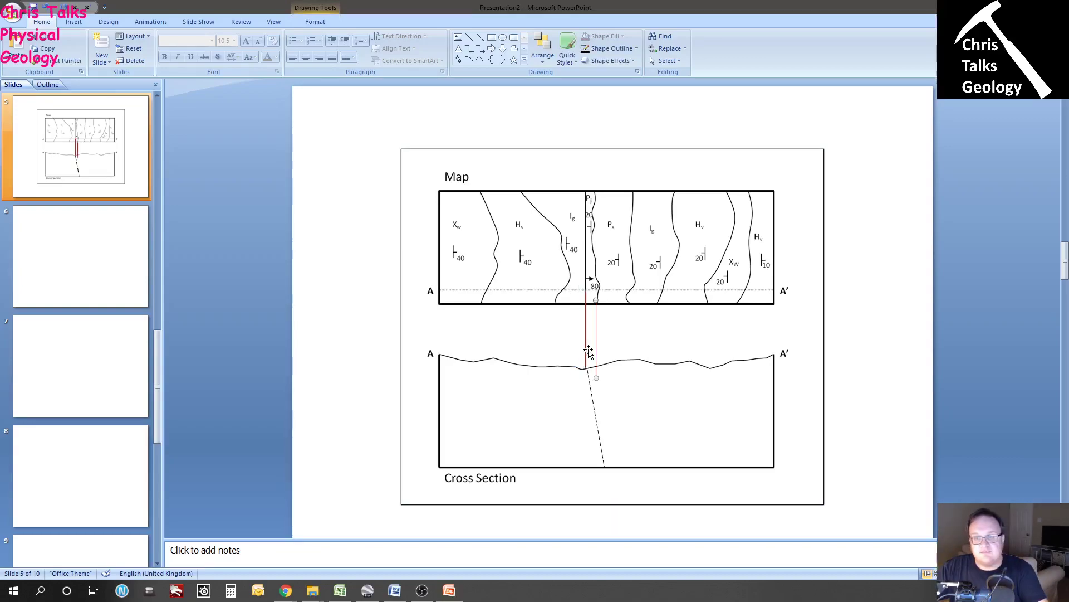
left_click_drag(589, 341, 564, 332)
left_click(557, 352)
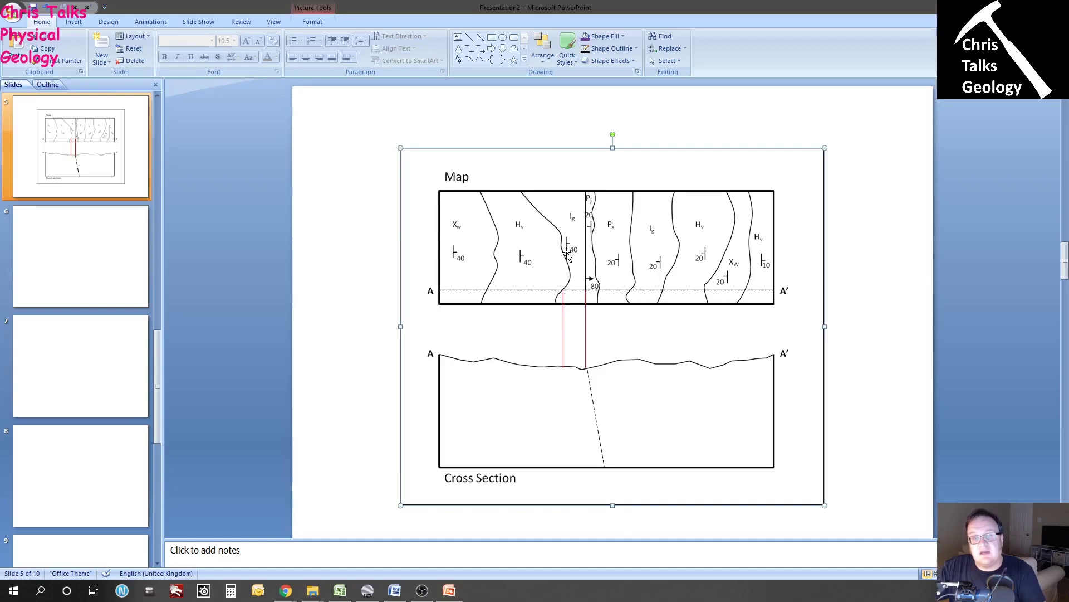
- Draw a short black straight line inside the cross-section
left_click(74, 21)
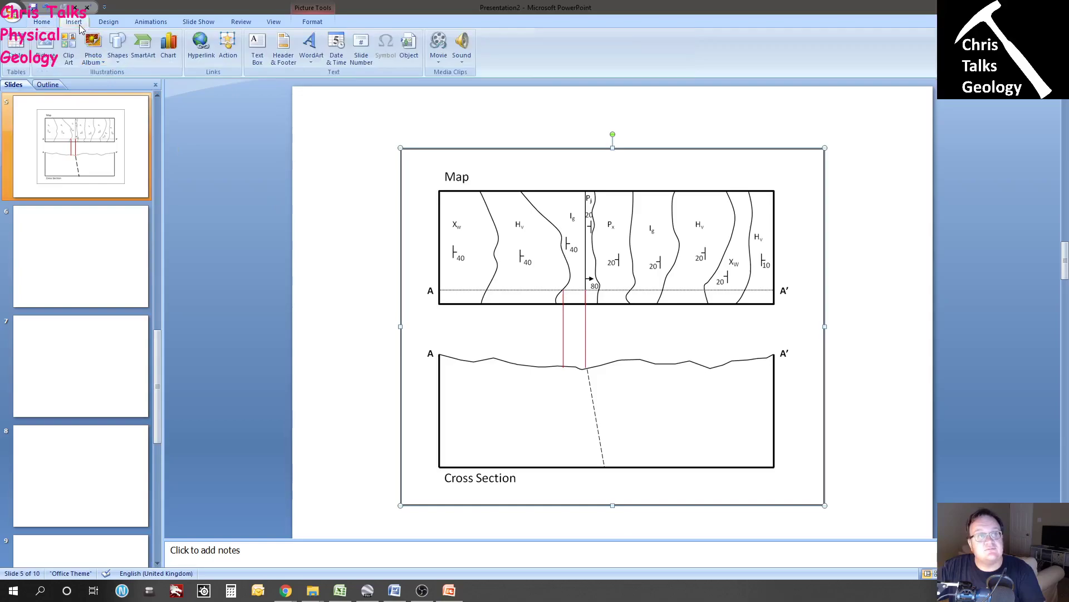
left_click(117, 49)
left_click(124, 85)
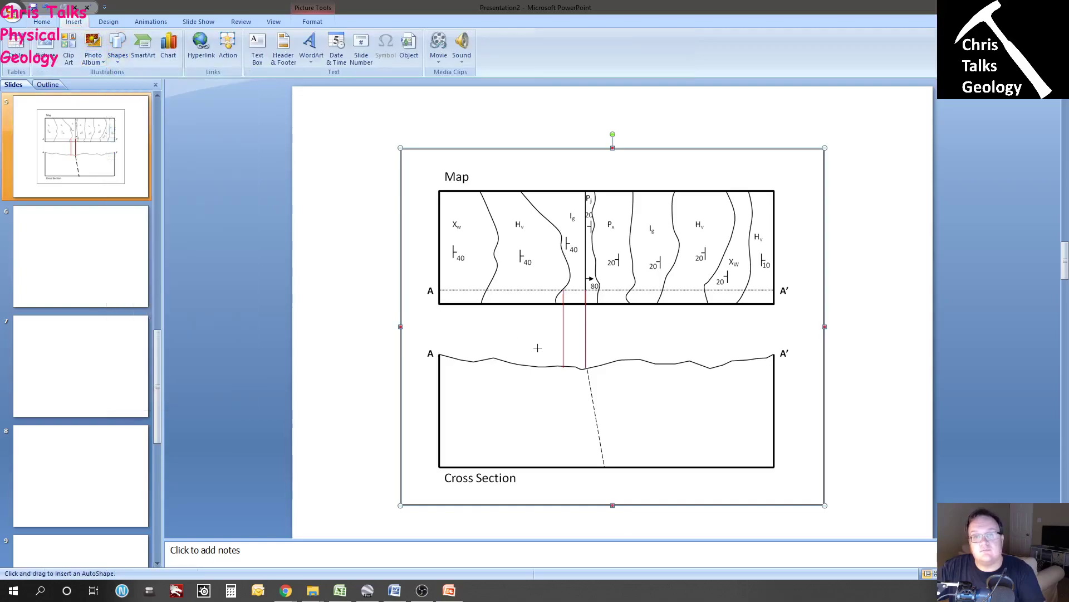
left_click_drag(643, 386, 699, 388)
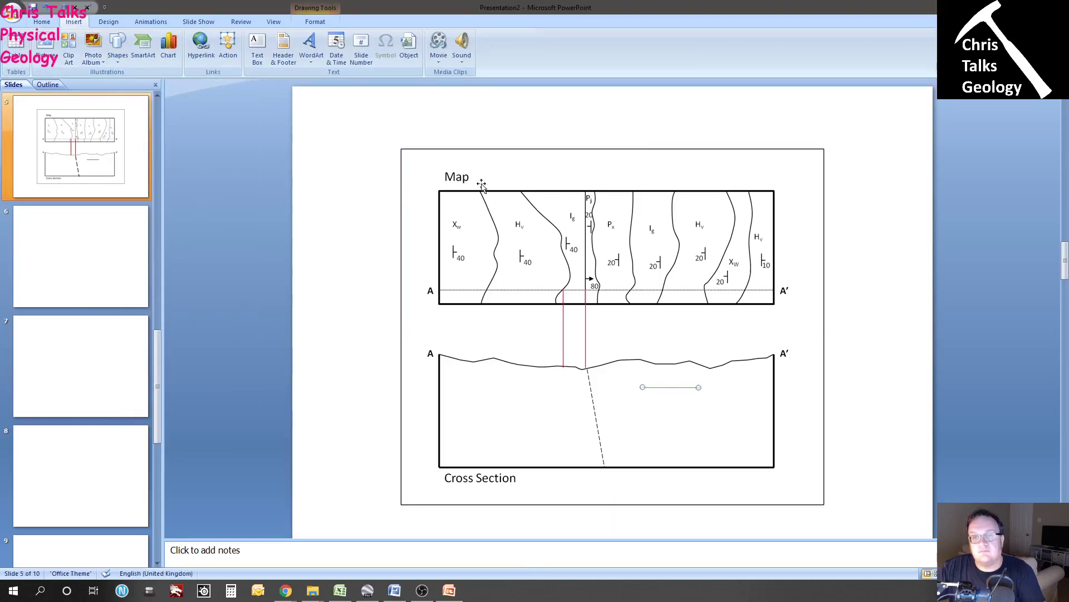
left_click(315, 21)
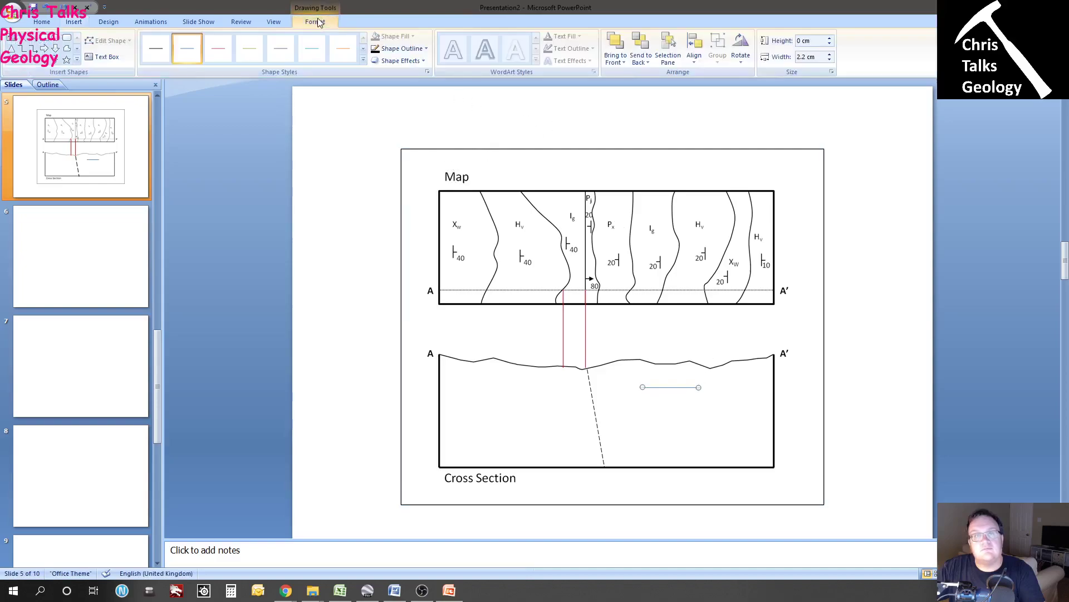
left_click(374, 49)
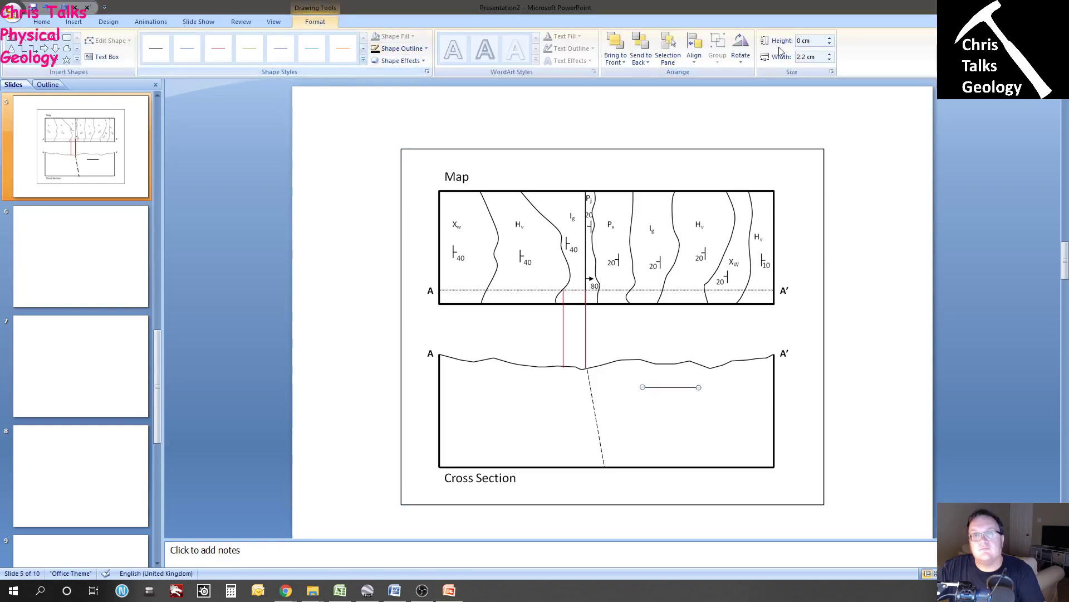
- Rotate the line to 40° and place it at the second projection line's surface point
left_click(741, 51)
left_click(756, 130)
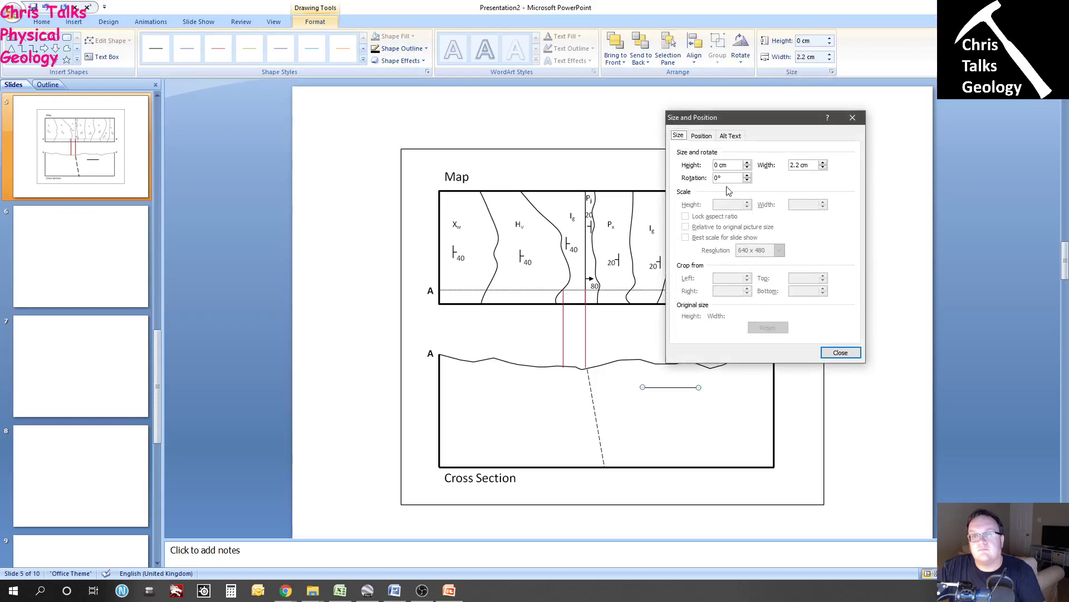
type("40")
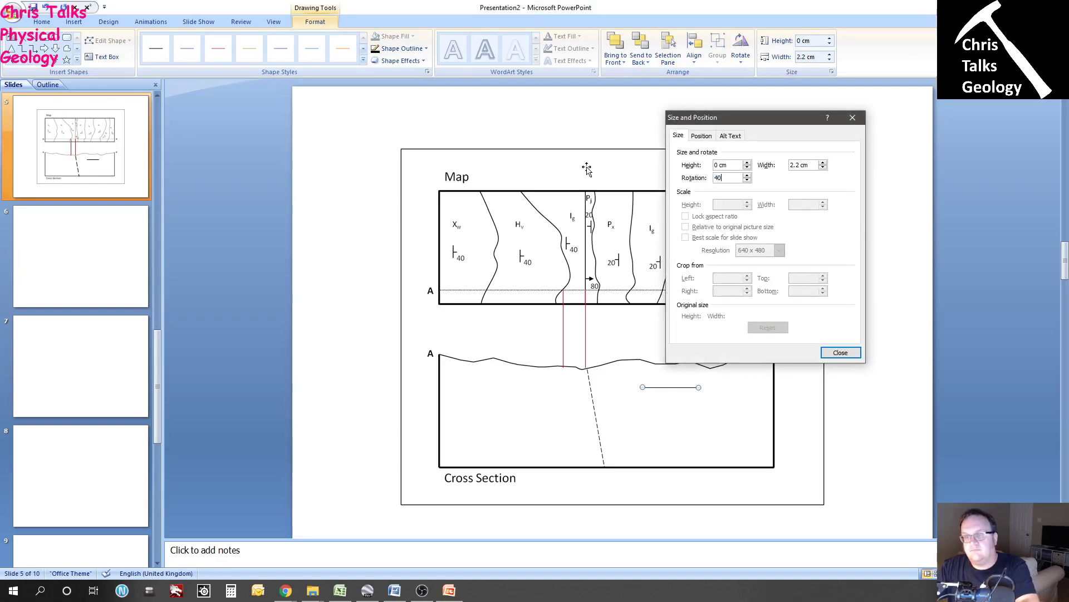
key("Return")
left_click_drag(660, 380, 577, 381)
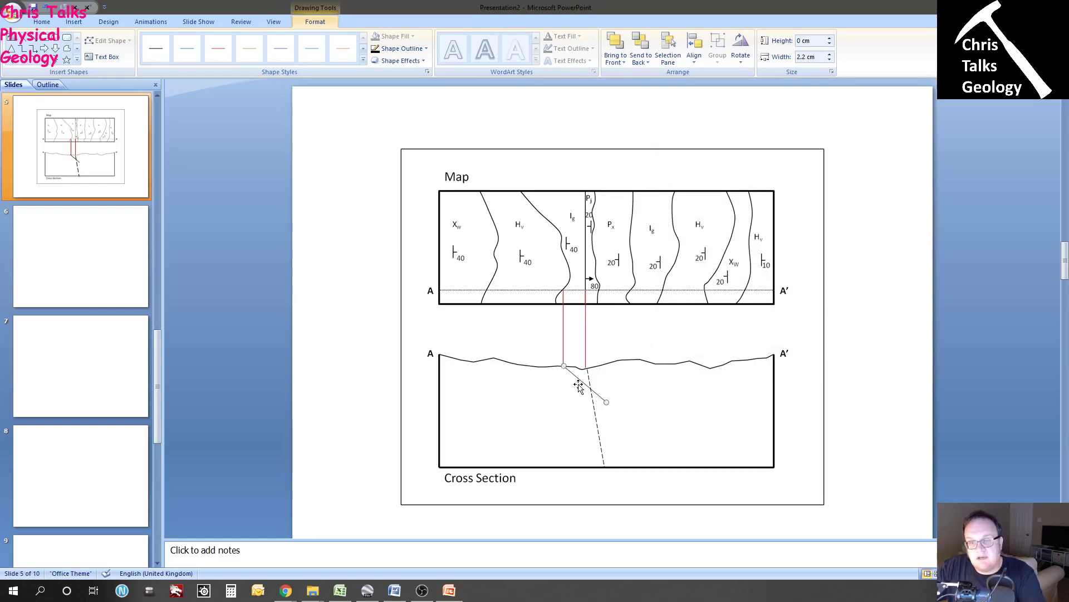
left_click(606, 401)
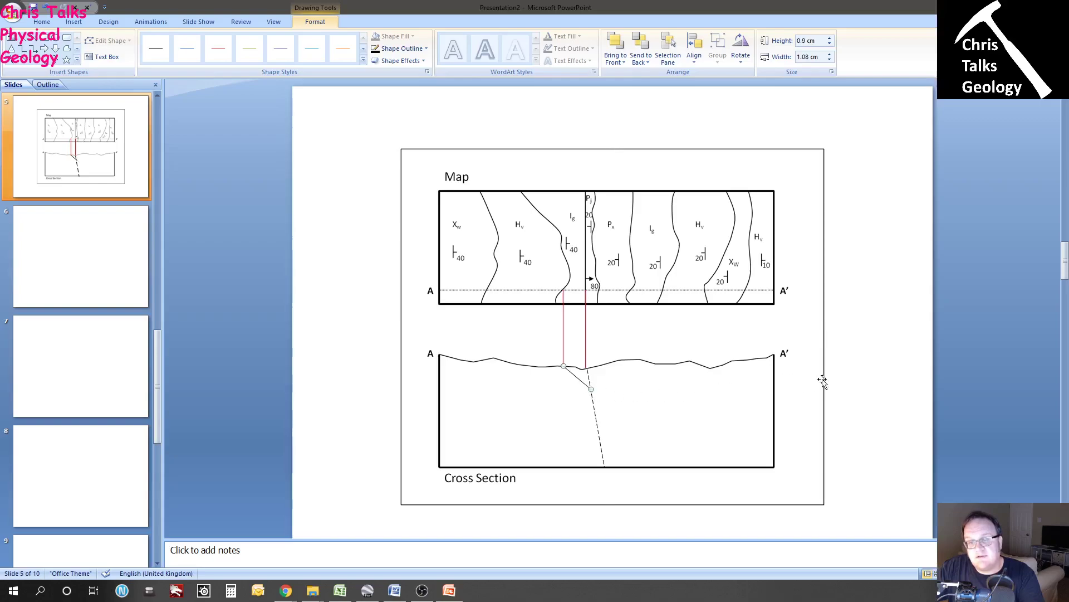
left_click(969, 378)
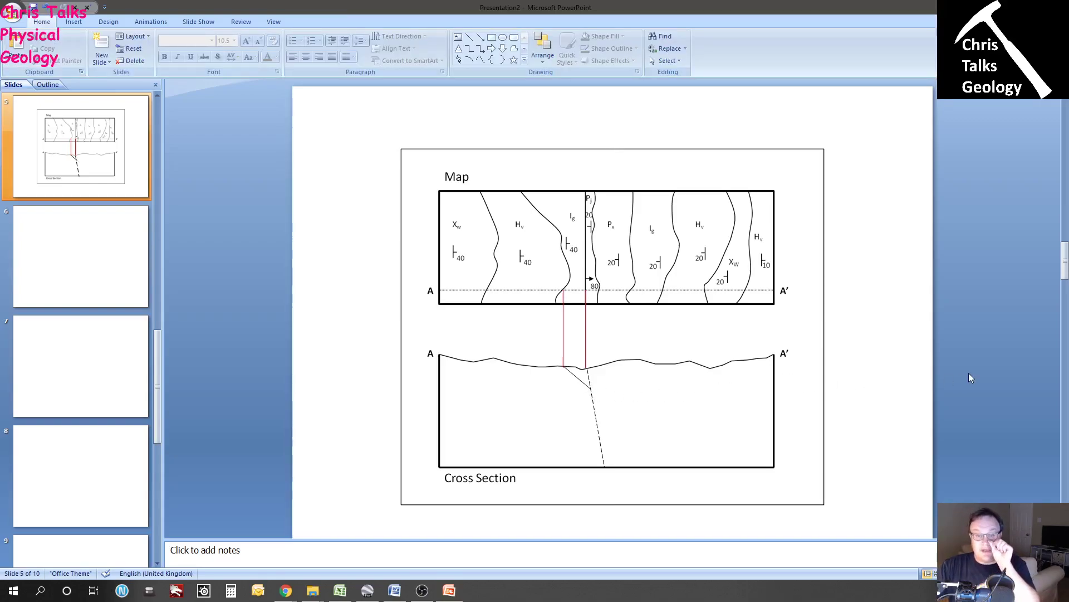